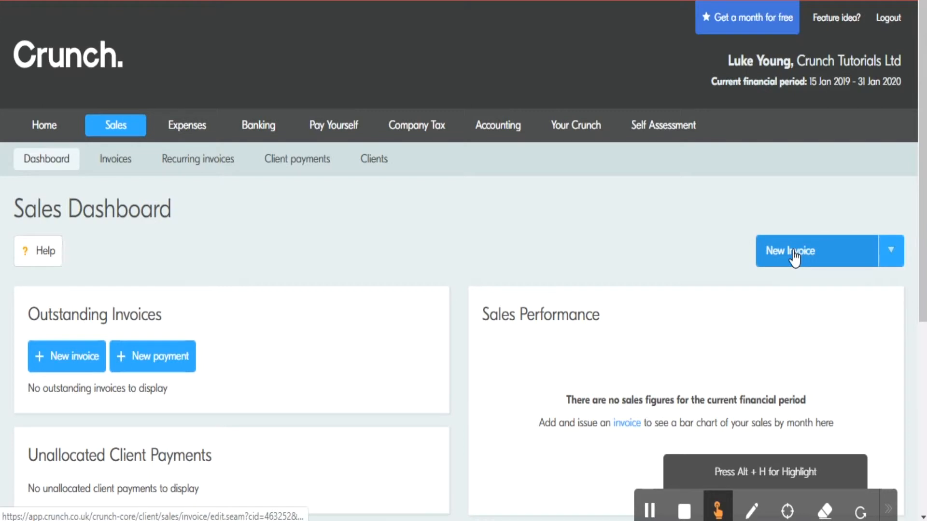
Step: Start a new sales invoice from the invoices list and choose BBC as the client to bill
{"action": "left_click", "coordinate": [121, 166]}
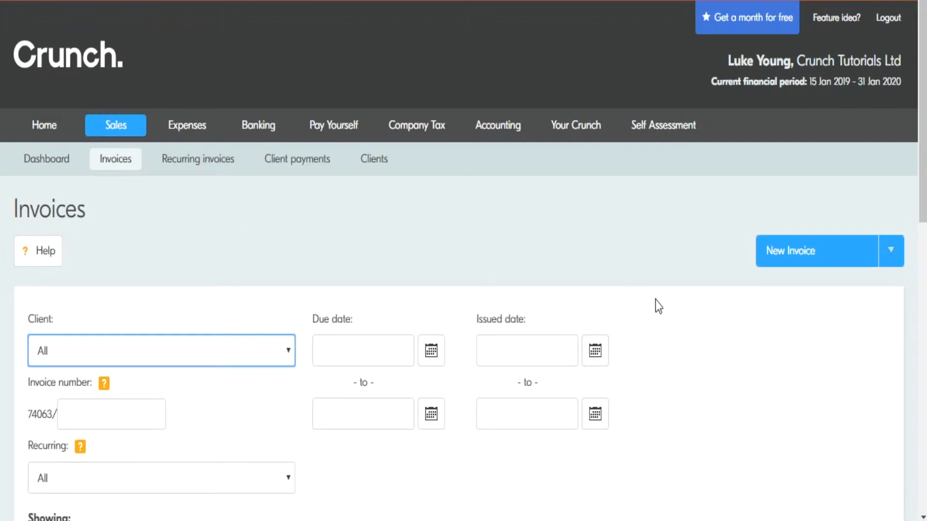
{"action": "left_click", "coordinate": [782, 261]}
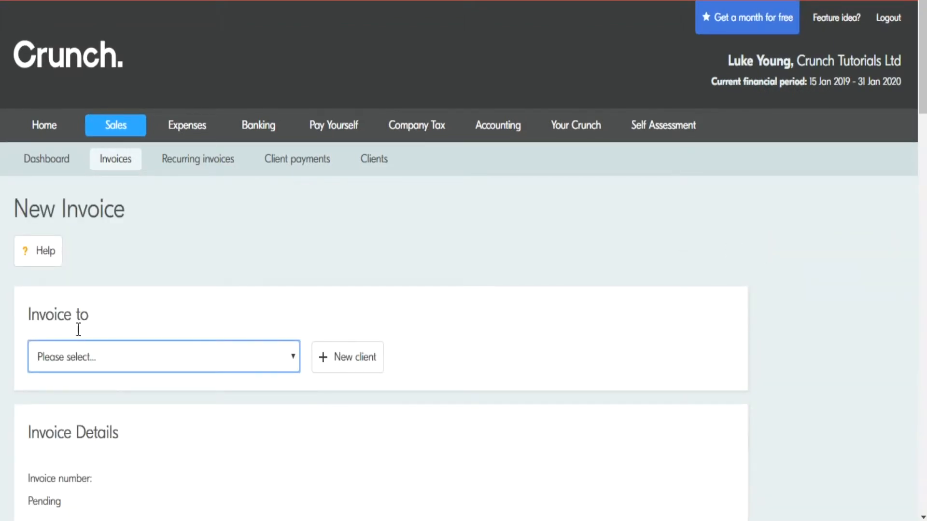
{"action": "left_click", "coordinate": [91, 358]}
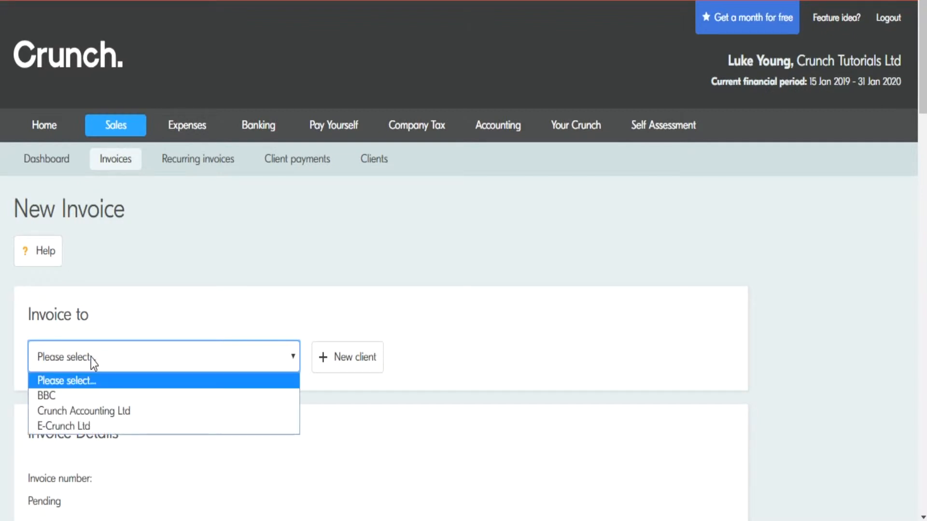
{"action": "left_click", "coordinate": [76, 397]}
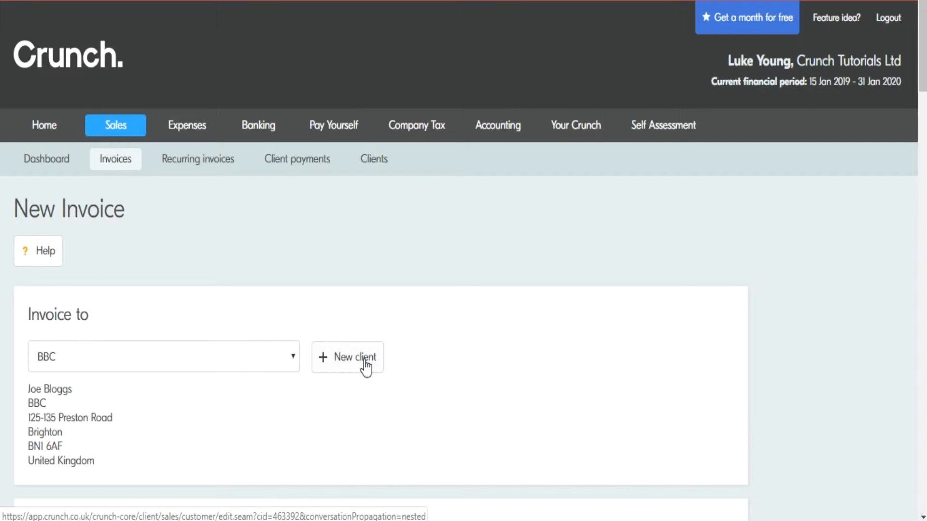
Step: Choose GBP - Pound sterling as the invoice currency and set the invoice date to today
{"action": "scroll", "coordinate": [339, 234], "scroll_direction": "down", "scroll_amount": 2}
{"action": "scroll", "coordinate": [340, 239], "scroll_direction": "down", "scroll_amount": 2}
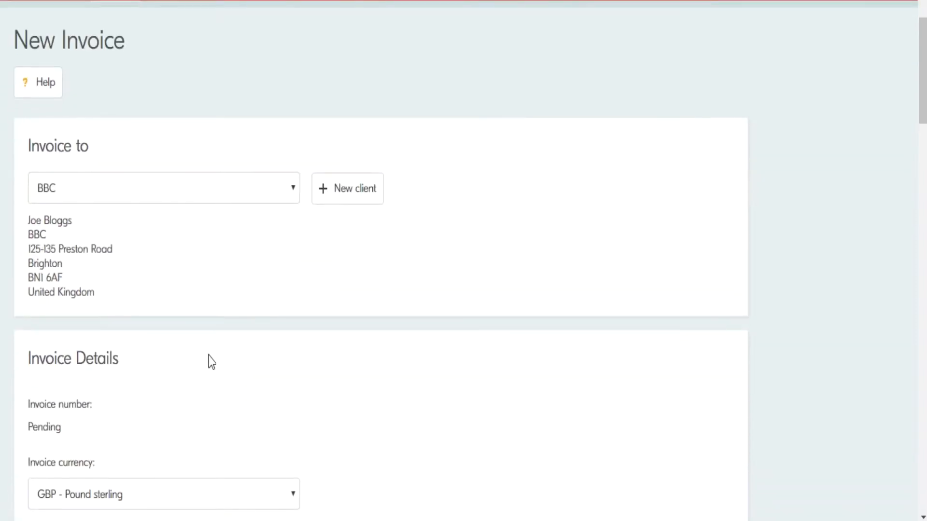
{"action": "scroll", "coordinate": [210, 362], "scroll_direction": "down", "scroll_amount": 6}
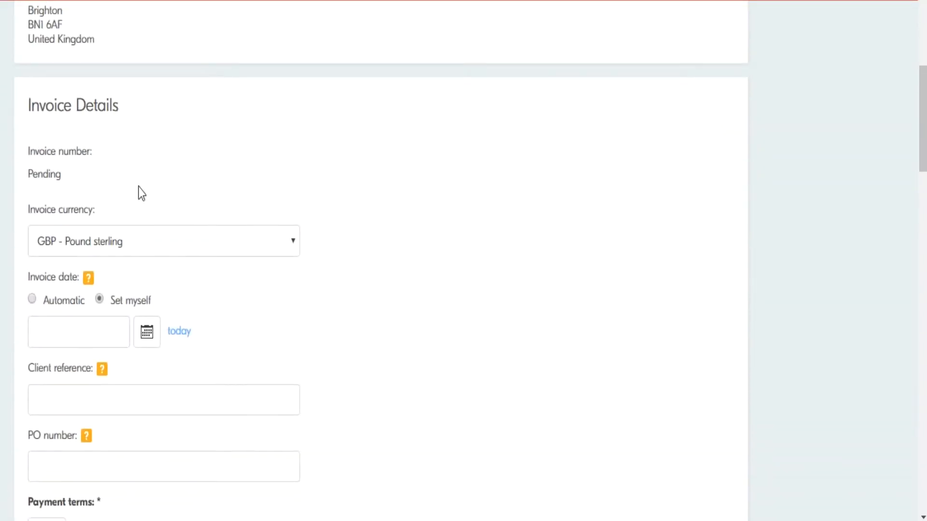
{"action": "left_click", "coordinate": [95, 241]}
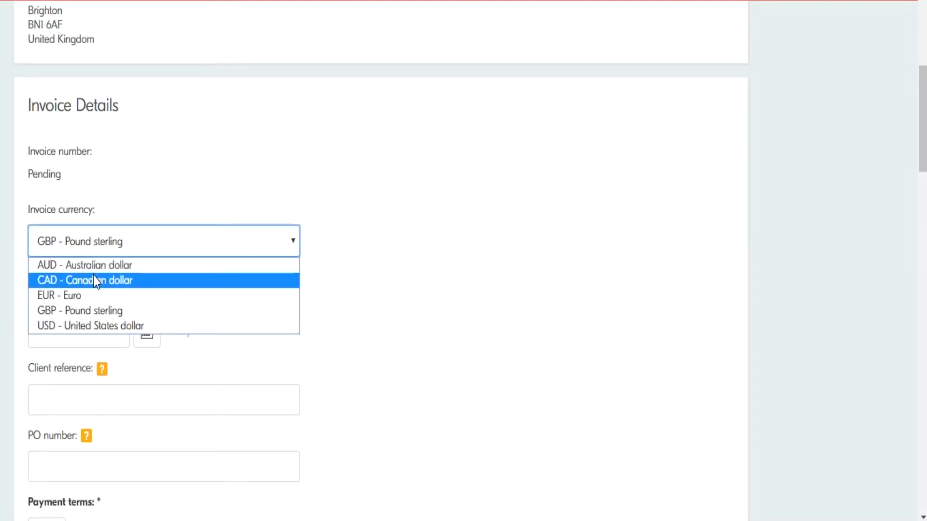
{"action": "left_click", "coordinate": [86, 314]}
{"action": "left_click", "coordinate": [186, 333]}
{"action": "scroll", "coordinate": [244, 300], "scroll_direction": "down", "scroll_amount": 3}
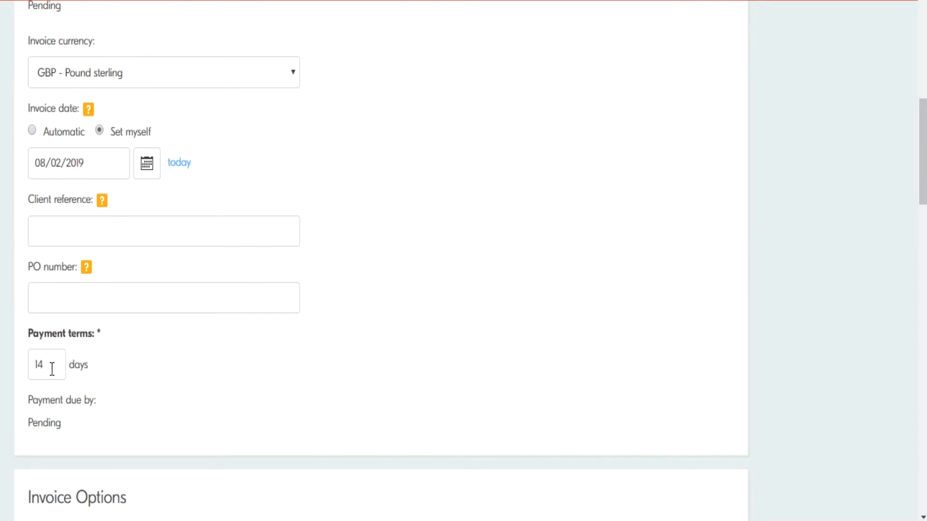
Step: Examine the payment terms, the invoice options and the line items section of the new invoice
{"action": "left_click_drag", "start_coordinate": [52, 370], "coordinate": [24, 372]}
{"action": "left_click", "coordinate": [118, 357]}
{"action": "scroll", "coordinate": [114, 355], "scroll_direction": "down", "scroll_amount": 2}
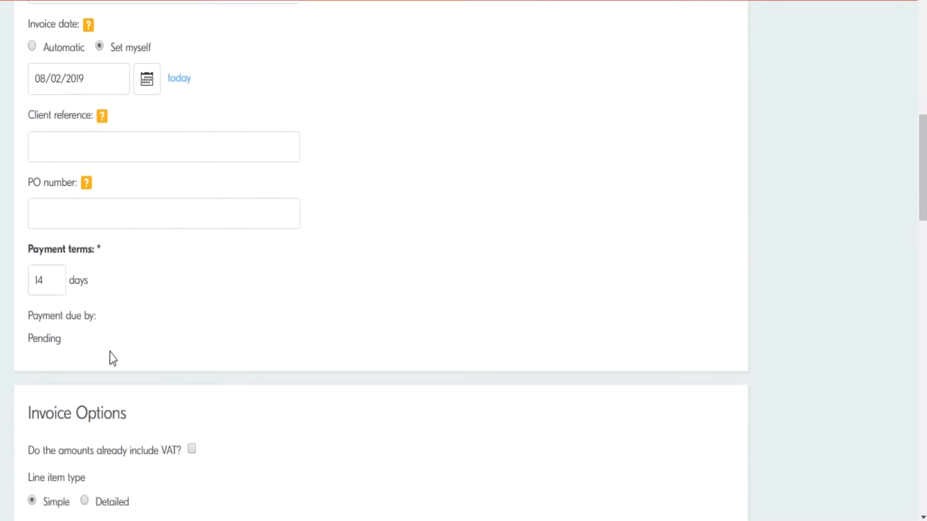
{"action": "scroll", "coordinate": [158, 250], "scroll_direction": "down", "scroll_amount": 7}
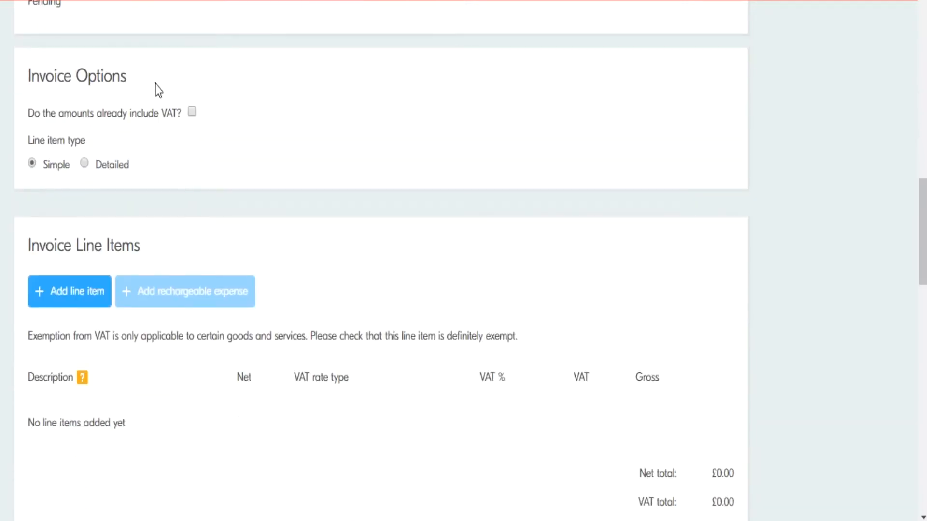
{"action": "left_click_drag", "start_coordinate": [124, 75], "coordinate": [28, 76]}
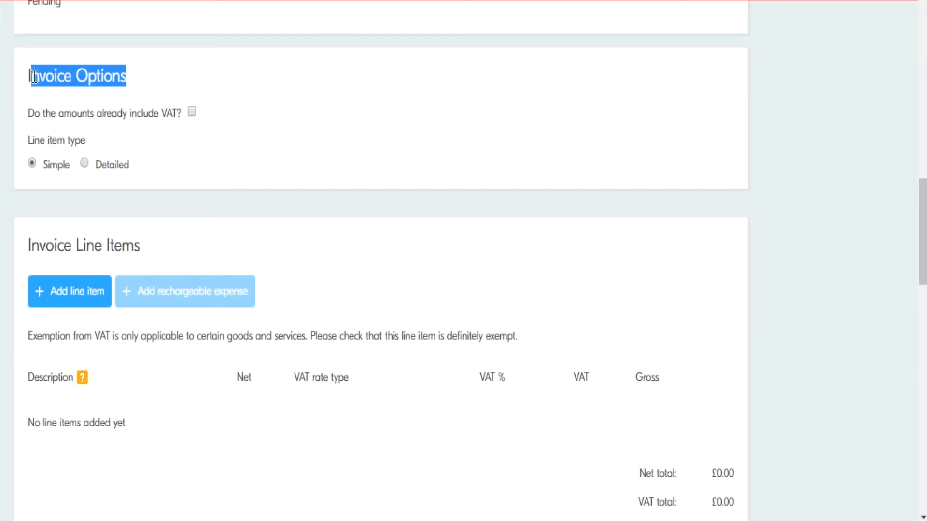
{"action": "left_click", "coordinate": [131, 280]}
{"action": "left_click_drag", "start_coordinate": [140, 245], "coordinate": [28, 245]}
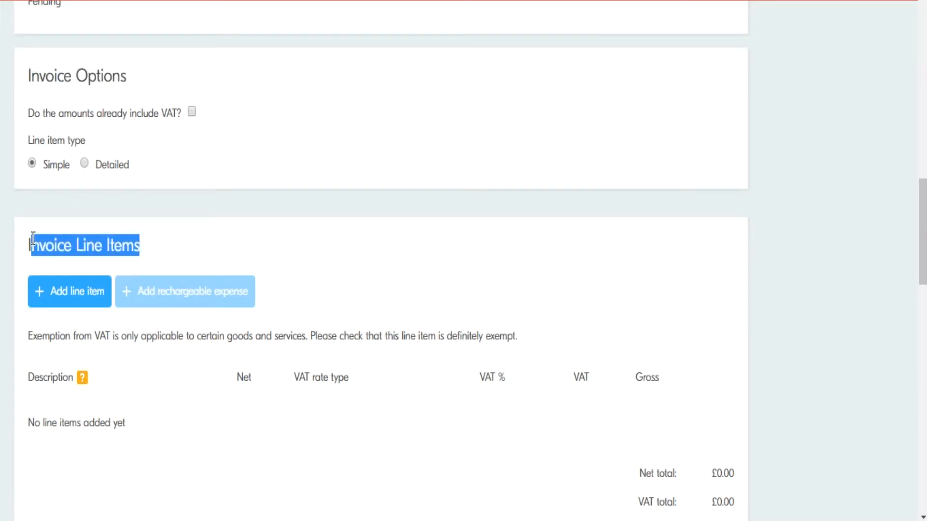
{"action": "left_click", "coordinate": [56, 187]}
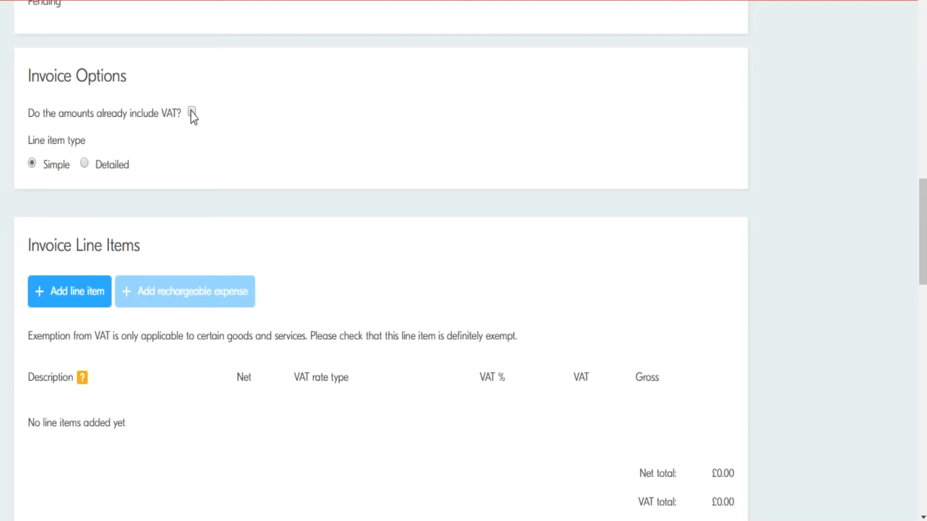
Step: Mark the amounts as including VAT, add a "w/c 08/02" line item with Standard VAT and a gross of 1000, and check the totals
{"action": "left_click", "coordinate": [91, 304]}
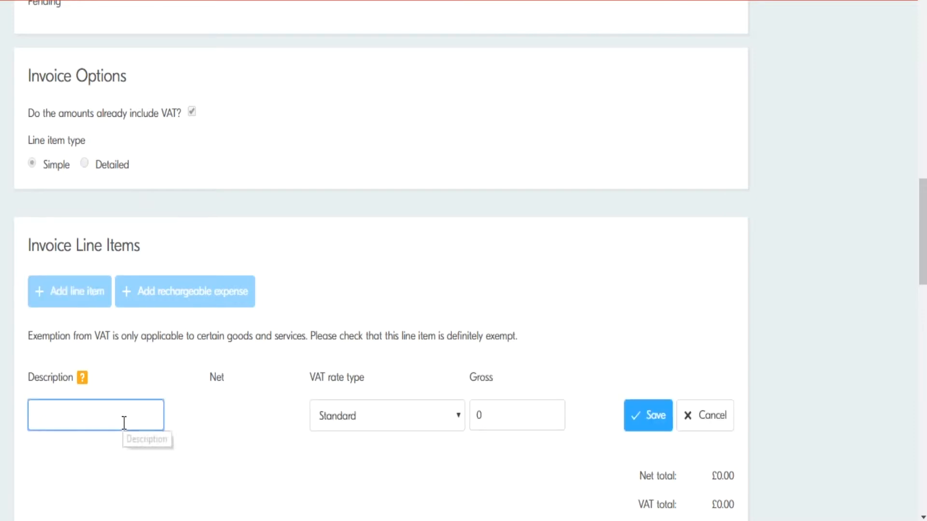
{"action": "type", "text": "w/c "}
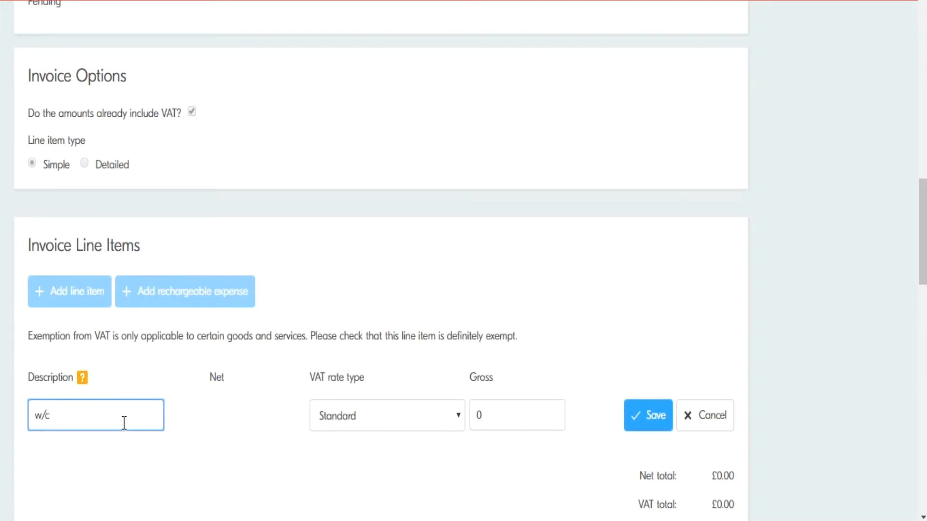
{"action": "type", "text": "08/02"}
{"action": "left_click_drag", "start_coordinate": [502, 407], "coordinate": [473, 405]}
{"action": "type", "text": "1000"}
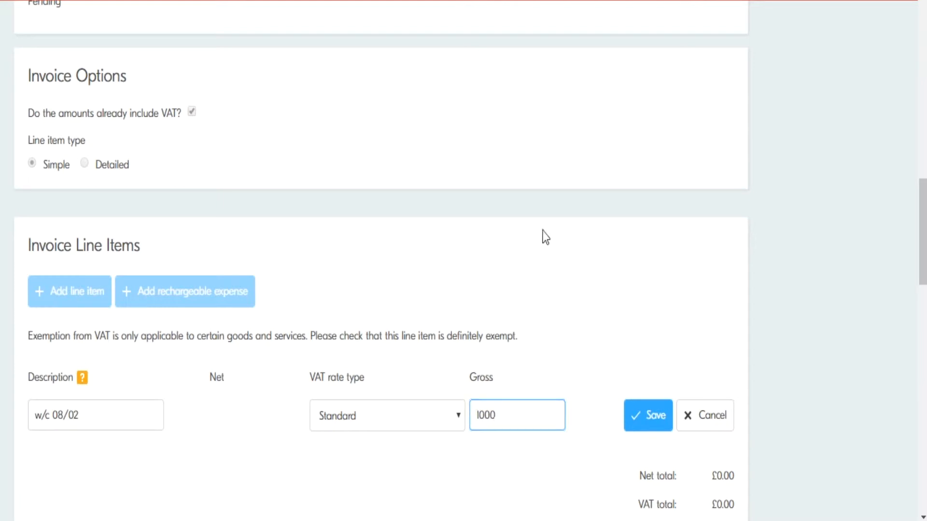
{"action": "left_click", "coordinate": [545, 237]}
{"action": "scroll", "coordinate": [544, 234], "scroll_direction": "down", "scroll_amount": 3}
{"action": "left_click", "coordinate": [652, 255]}
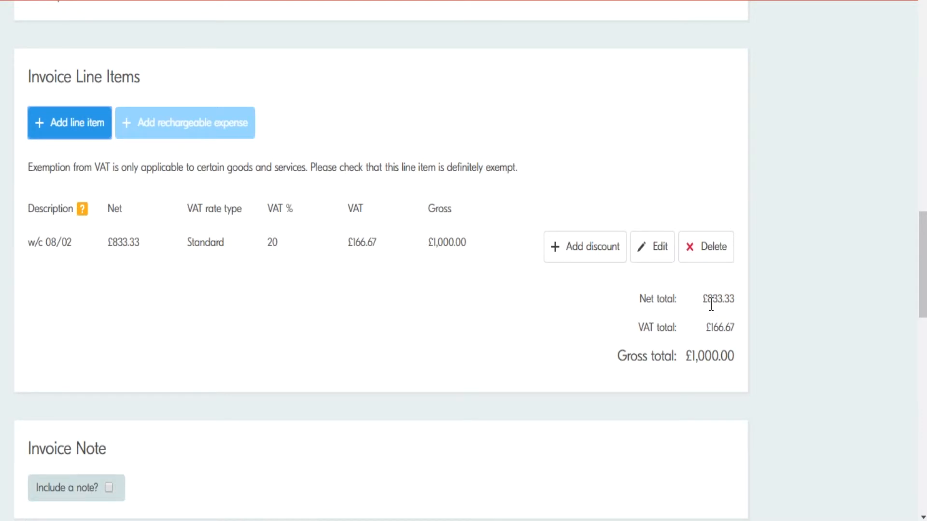
{"action": "left_click_drag", "start_coordinate": [707, 328], "coordinate": [735, 333]}
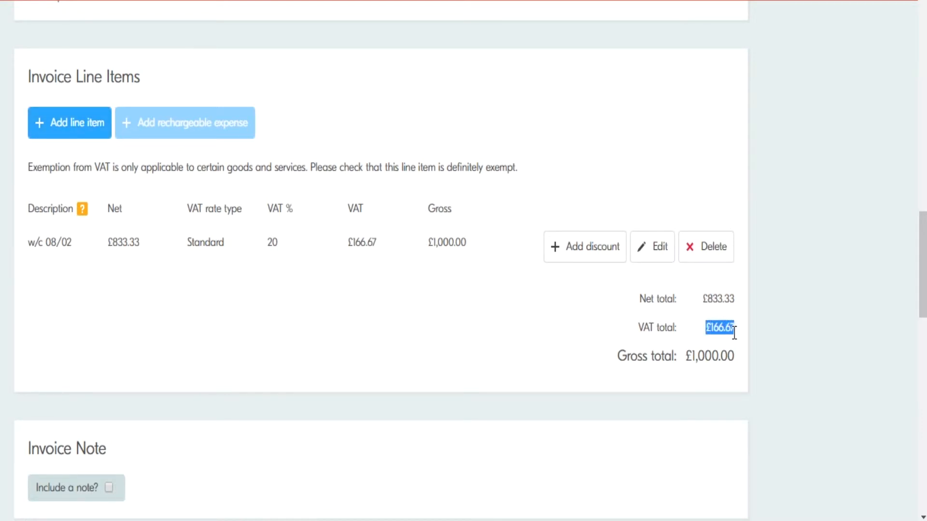
{"action": "left_click_drag", "start_coordinate": [692, 356], "coordinate": [734, 356]}
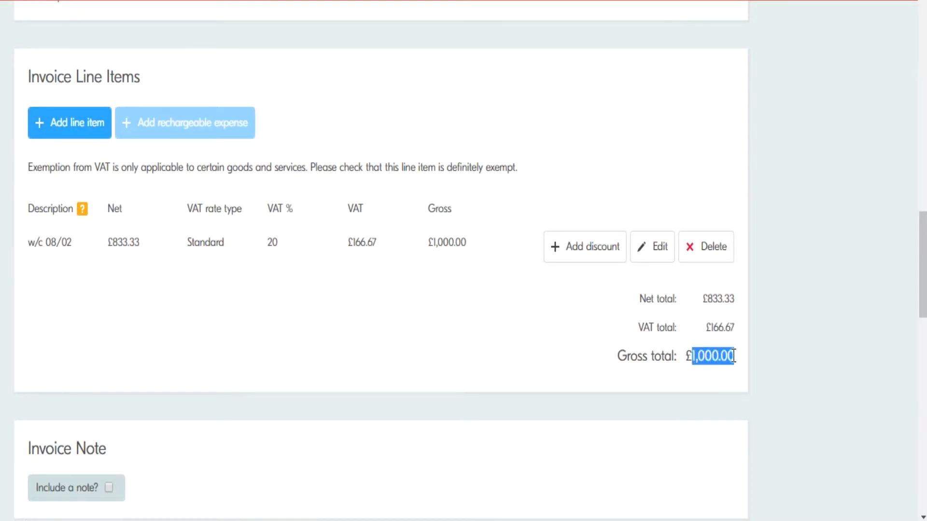
{"action": "left_click", "coordinate": [721, 343]}
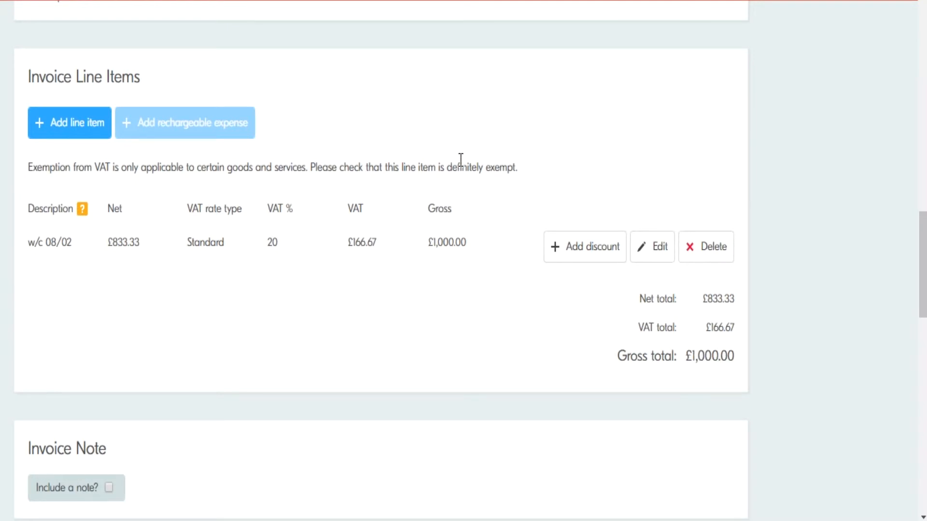
Step: Delete the "w/c 08/02" line item and turn off the option that amounts already include VAT
{"action": "scroll", "coordinate": [462, 166], "scroll_direction": "up", "scroll_amount": 3}
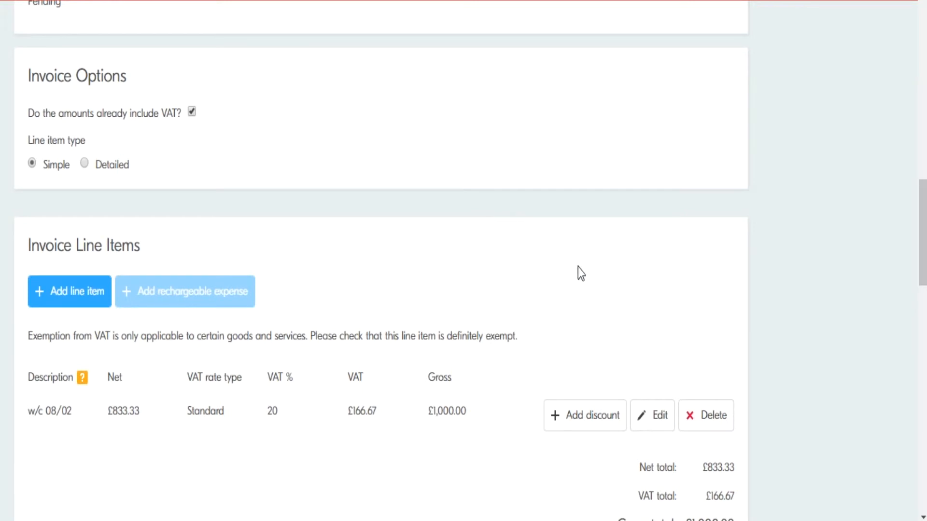
{"action": "left_click", "coordinate": [692, 423]}
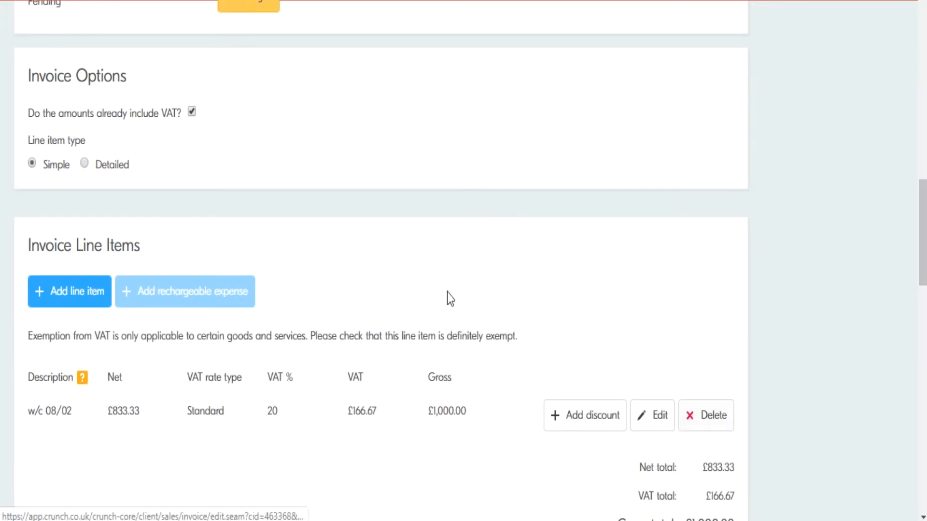
{"action": "left_click", "coordinate": [192, 112]}
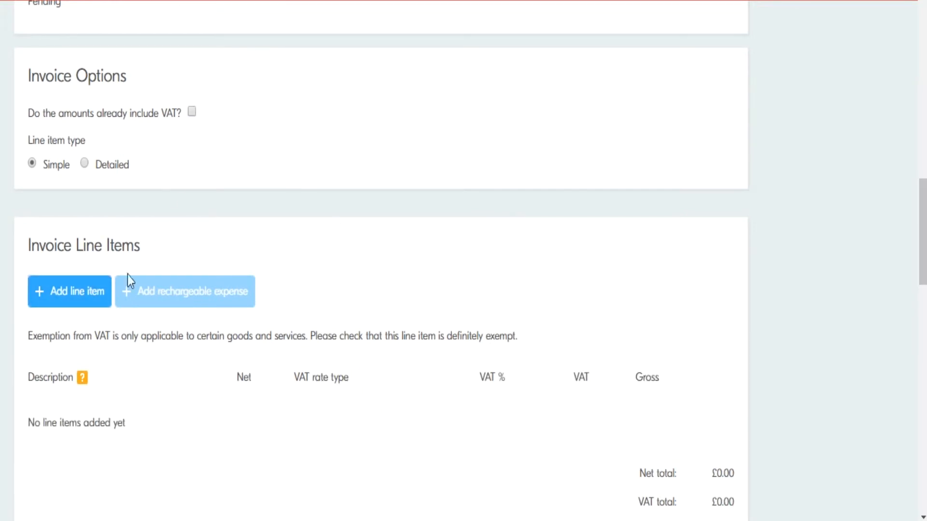
Step: Add and save a line item described as "w/c 08/02" with a net amount of 1000 and the Standard VAT rate
{"action": "left_click", "coordinate": [81, 298]}
{"action": "type", "text": "w/c 08/02"}
{"action": "key", "text": "Tab"}
{"action": "type", "text": "1000"}
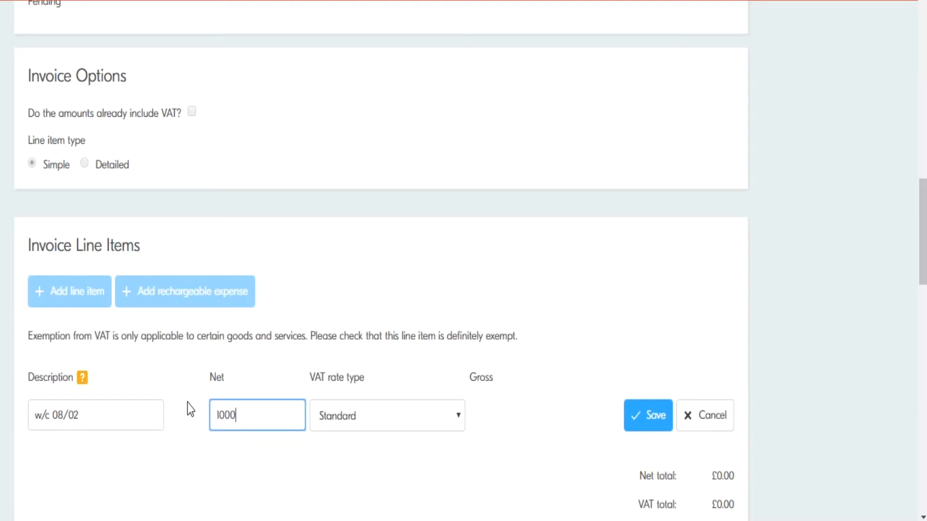
{"action": "left_click", "coordinate": [381, 341]}
{"action": "scroll", "coordinate": [631, 442], "scroll_direction": "down", "scroll_amount": 2}
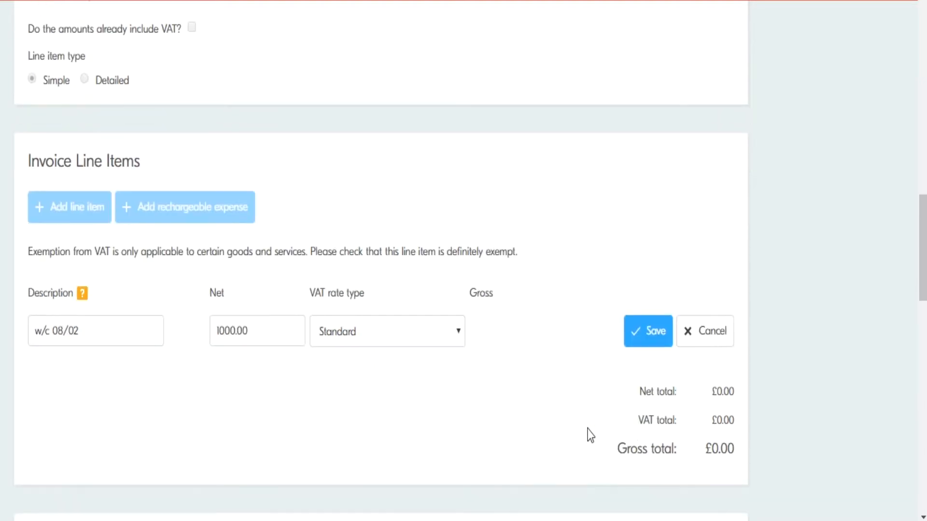
{"action": "left_click", "coordinate": [641, 343]}
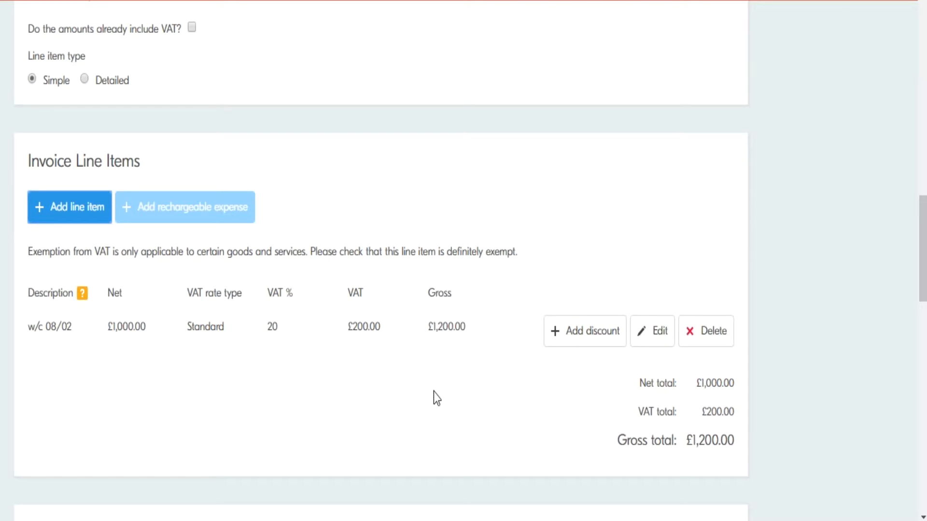
Step: Check the note, bank account and late payment reminder settings, and submit the invoice for preview and issue
{"action": "scroll", "coordinate": [434, 391], "scroll_direction": "down", "scroll_amount": 3}
{"action": "scroll", "coordinate": [283, 223], "scroll_direction": "down", "scroll_amount": 2}
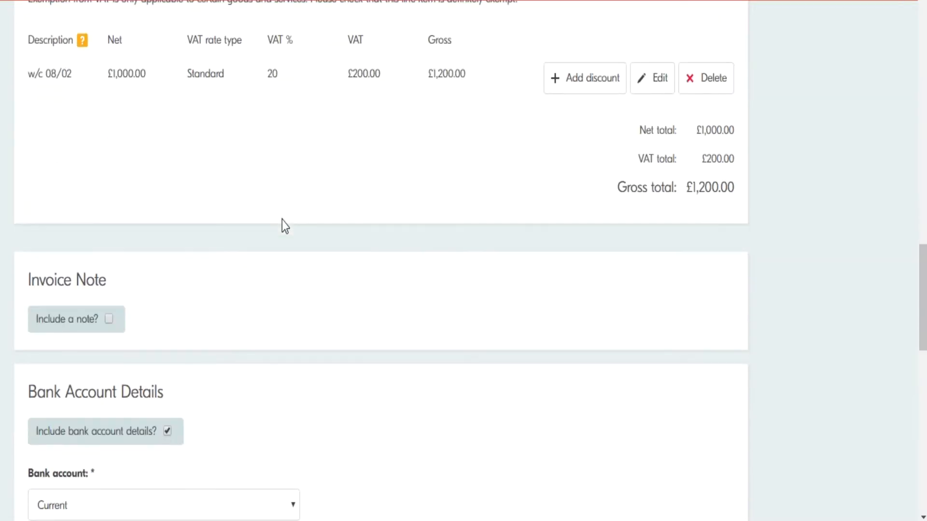
{"action": "scroll", "coordinate": [282, 220], "scroll_direction": "down", "scroll_amount": 4}
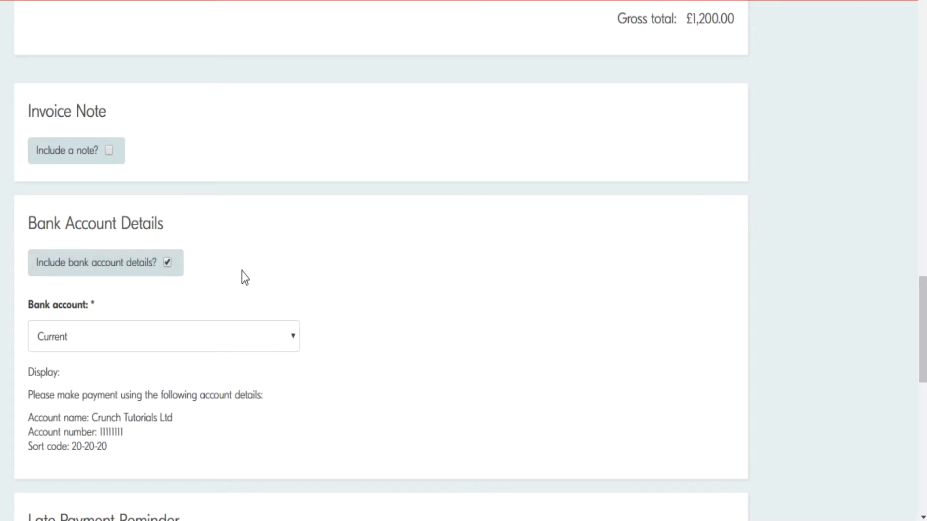
{"action": "scroll", "coordinate": [243, 271], "scroll_direction": "down", "scroll_amount": 3}
{"action": "scroll", "coordinate": [242, 271], "scroll_direction": "down", "scroll_amount": 2}
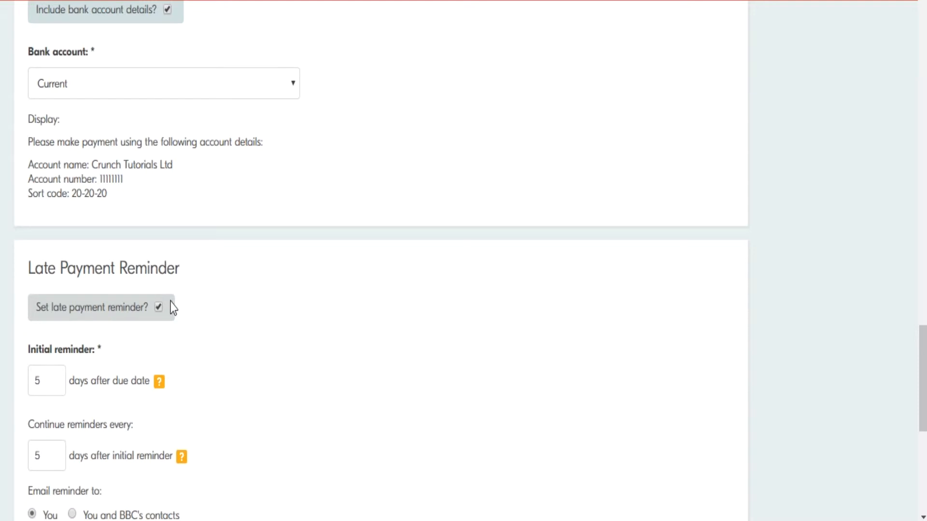
{"action": "scroll", "coordinate": [197, 300], "scroll_direction": "down", "scroll_amount": 6}
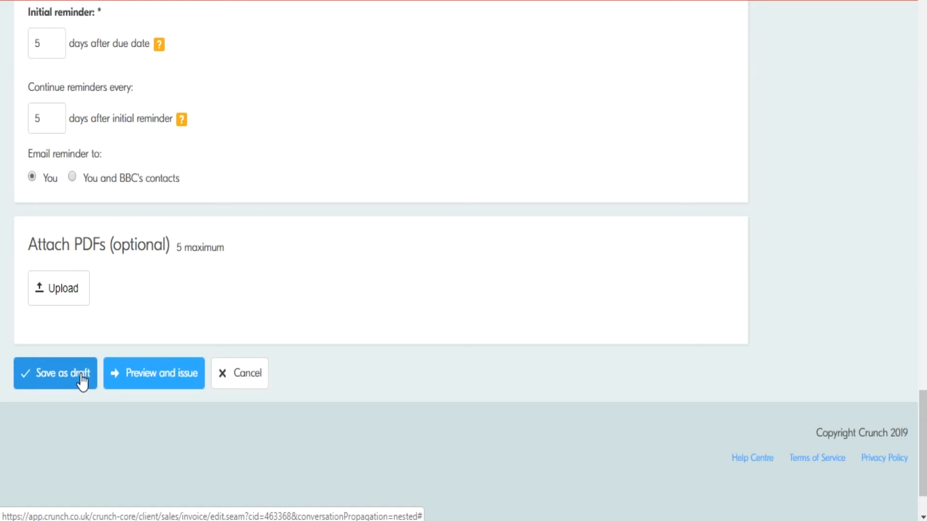
{"action": "left_click", "coordinate": [129, 382]}
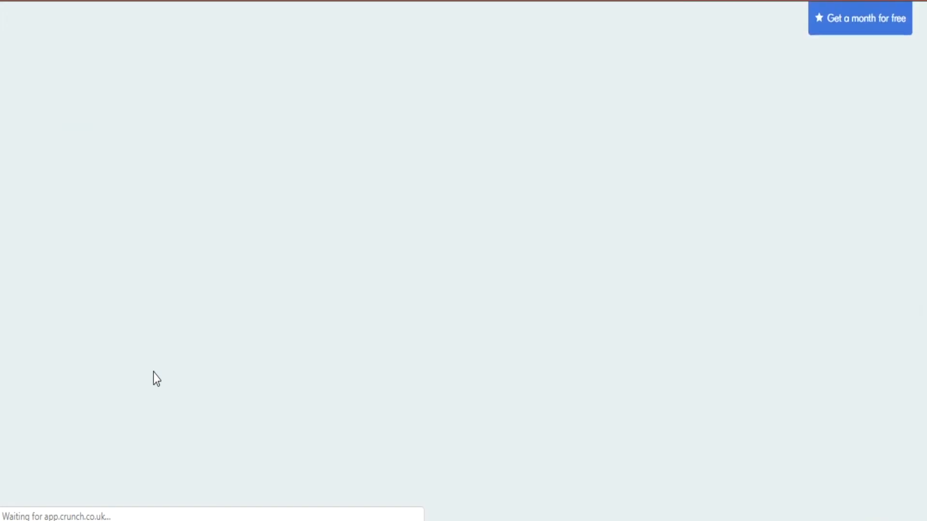
Step: Review the draft invoice preview, including the client details, payment terms, line item and totals
{"action": "scroll", "coordinate": [144, 318], "scroll_direction": "down", "scroll_amount": 4}
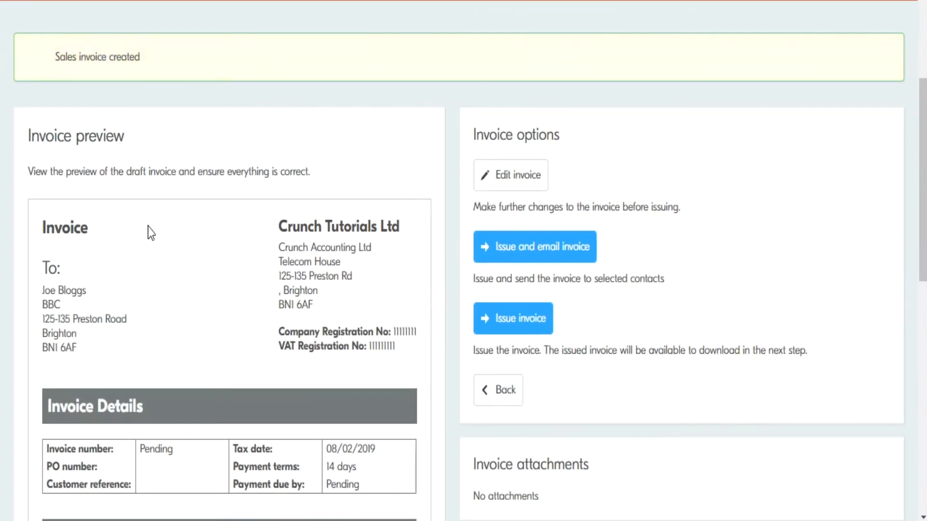
{"action": "scroll", "coordinate": [148, 226], "scroll_direction": "down", "scroll_amount": 2}
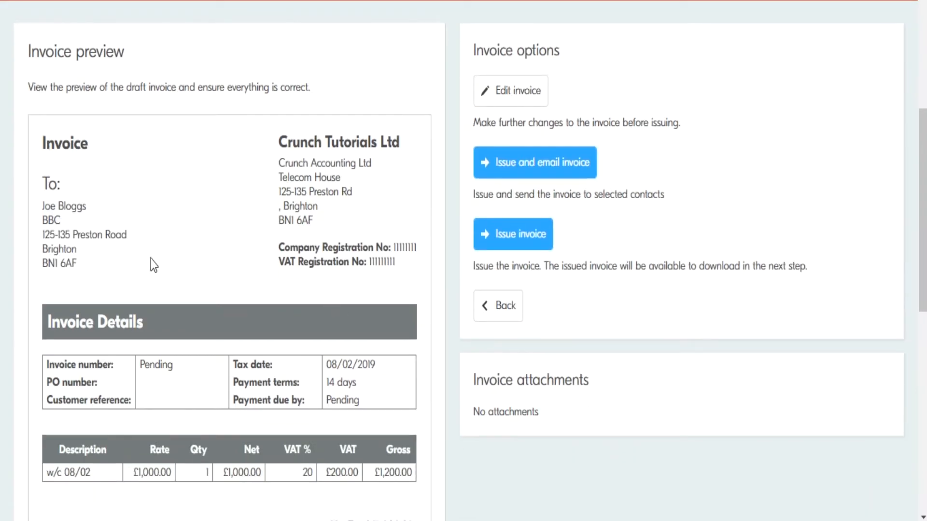
{"action": "scroll", "coordinate": [166, 240], "scroll_direction": "down", "scroll_amount": 2}
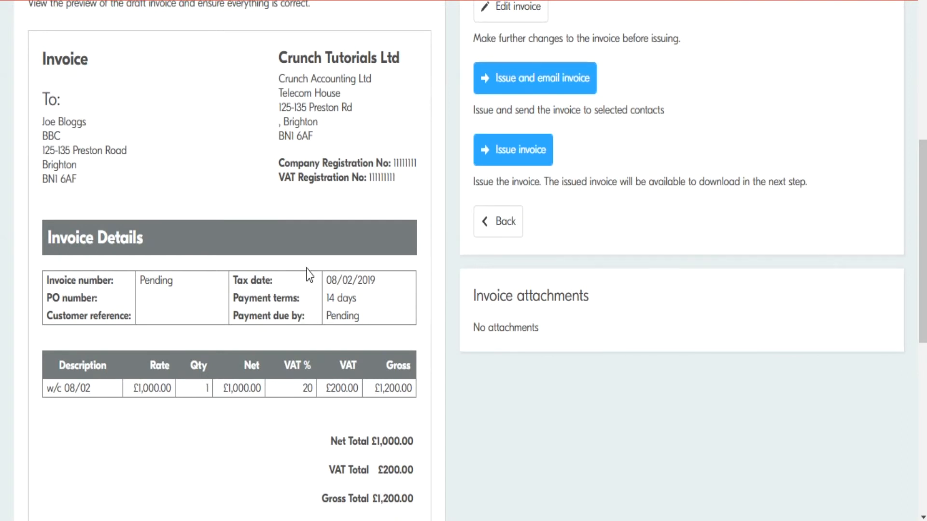
{"action": "scroll", "coordinate": [306, 275], "scroll_direction": "down", "scroll_amount": 3}
{"action": "scroll", "coordinate": [277, 271], "scroll_direction": "up", "scroll_amount": 5}
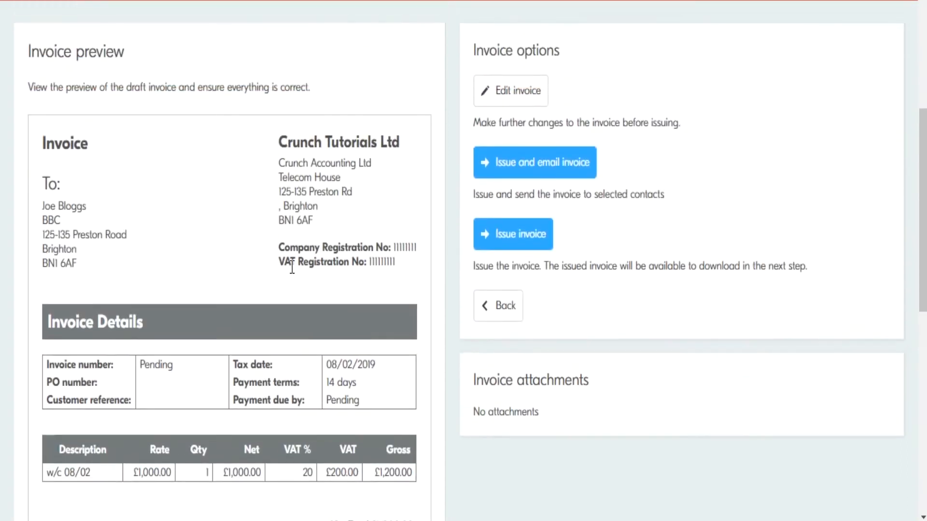
Step: Issue and email the invoice to both the BBC address and the individual client contact, keeping the default subject and message
{"action": "left_click", "coordinate": [546, 169]}
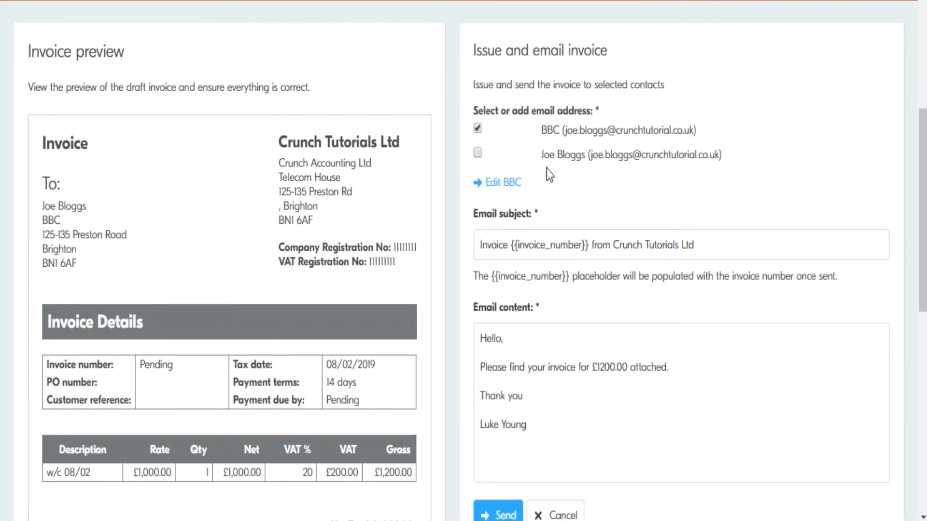
{"action": "left_click", "coordinate": [477, 154]}
{"action": "left_click_drag", "start_coordinate": [517, 247], "coordinate": [581, 248]}
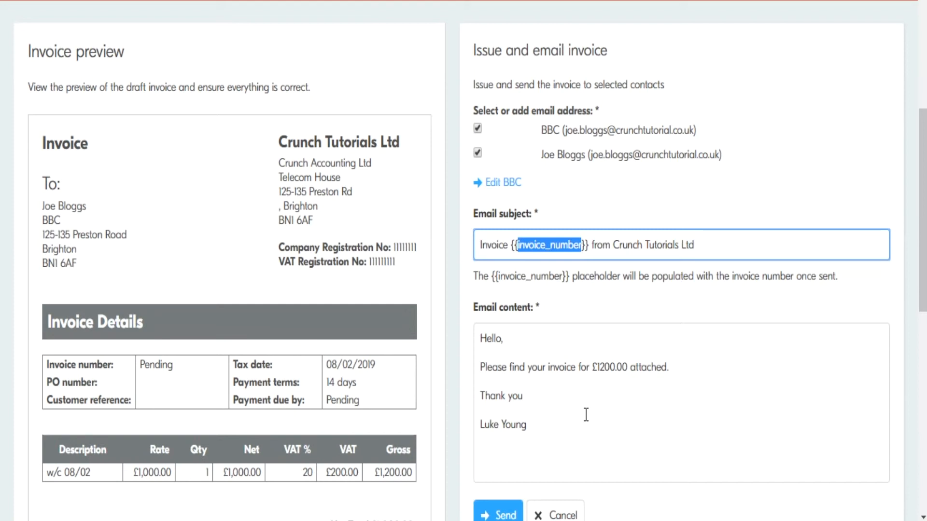
{"action": "scroll", "coordinate": [585, 415], "scroll_direction": "down", "scroll_amount": 3}
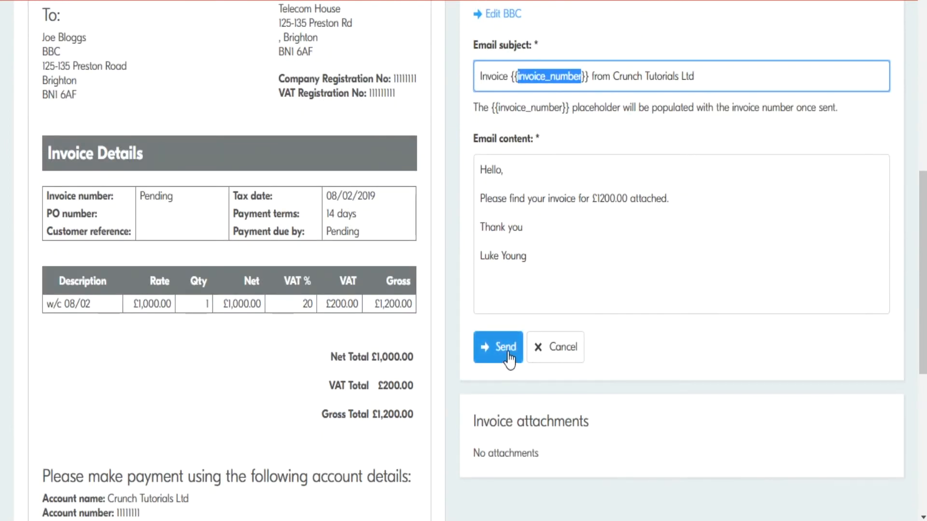
{"action": "left_click", "coordinate": [508, 358]}
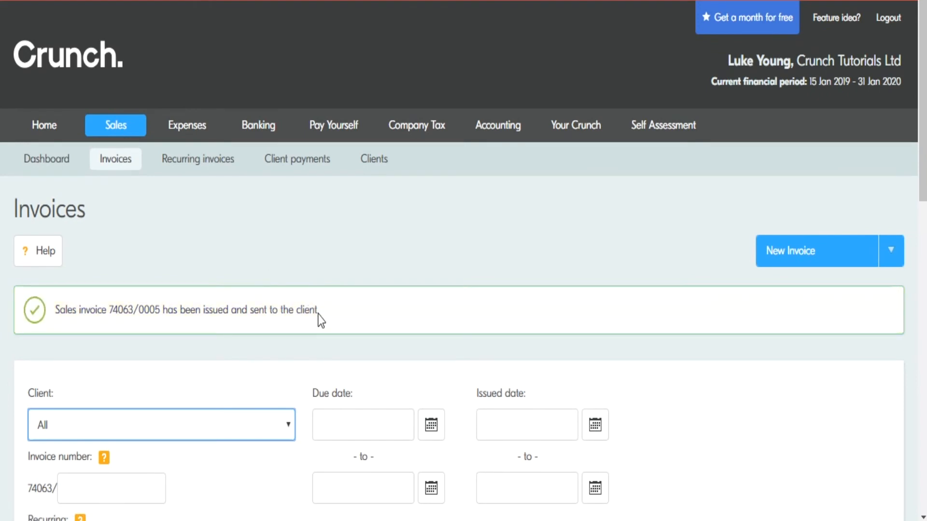
Step: Check the issue confirmation and the sent status of the new BBC invoice in the invoices list
{"action": "left_click_drag", "start_coordinate": [319, 315], "coordinate": [251, 303]}
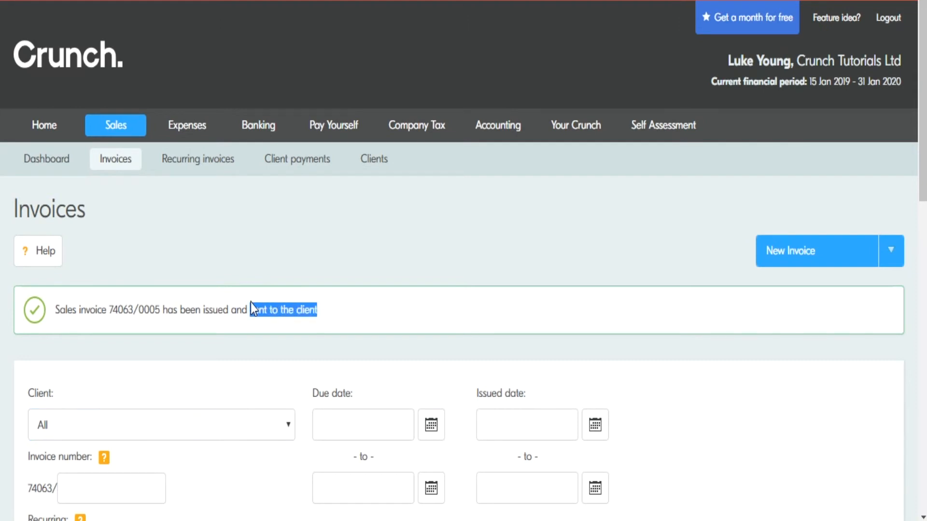
{"action": "left_click", "coordinate": [253, 267]}
{"action": "scroll", "coordinate": [263, 264], "scroll_direction": "down", "scroll_amount": 7}
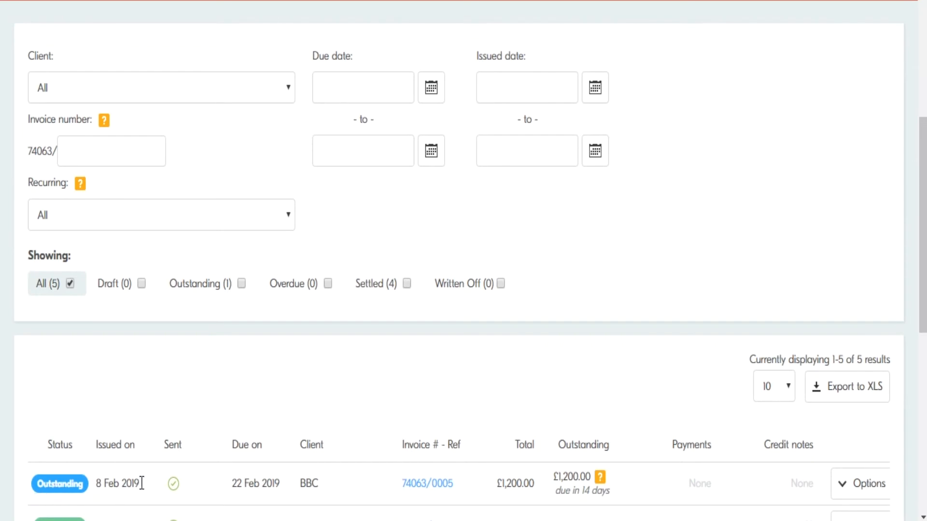
{"action": "mouse_move", "coordinate": [172, 486]}
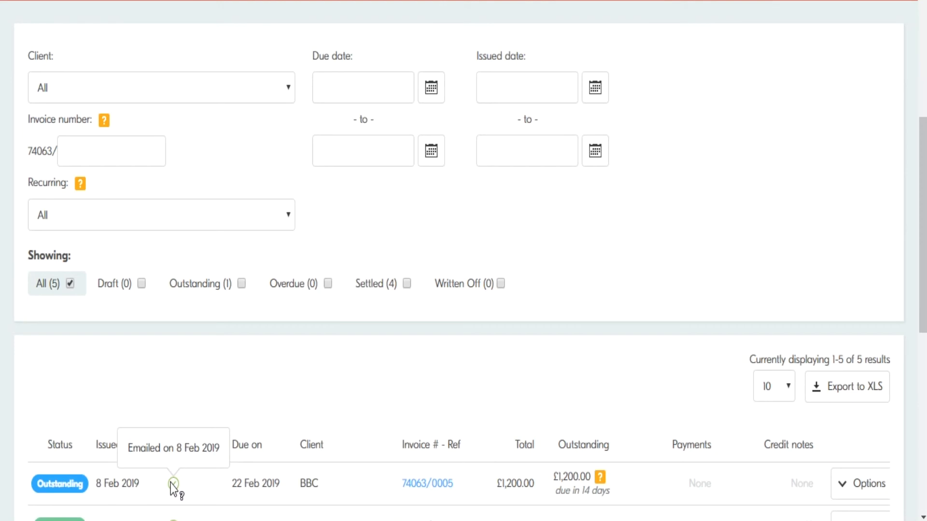